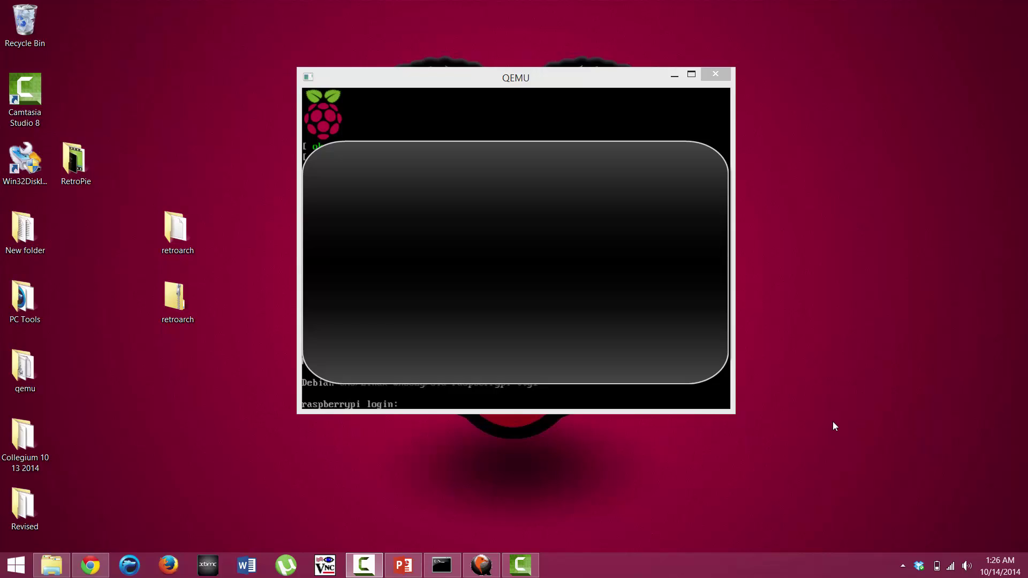
Log in to the emulated Pi as user pi with the account password.
{"action": "left_click", "coordinate": [466, 400]}
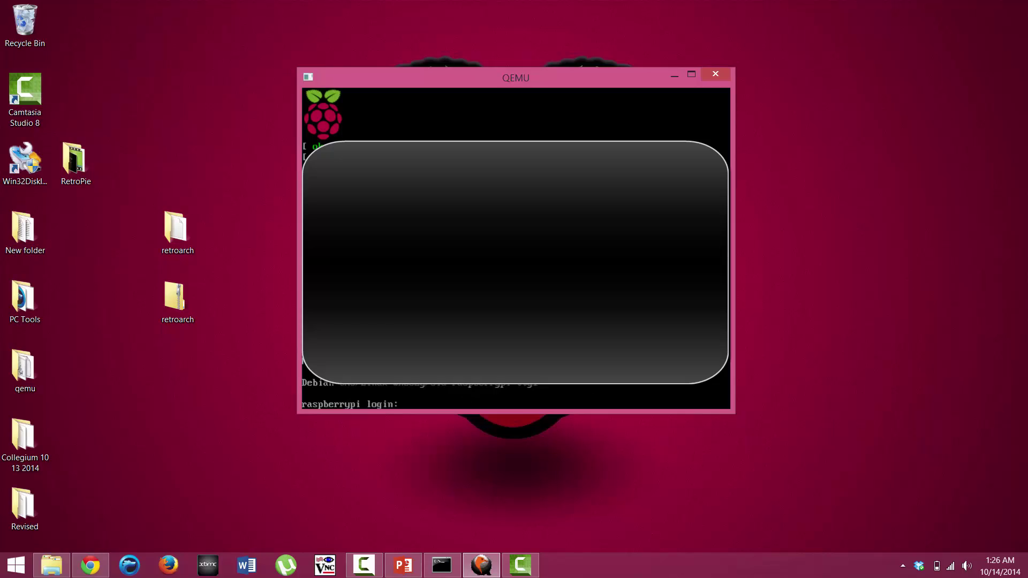
{"action": "type", "text": "pi"}
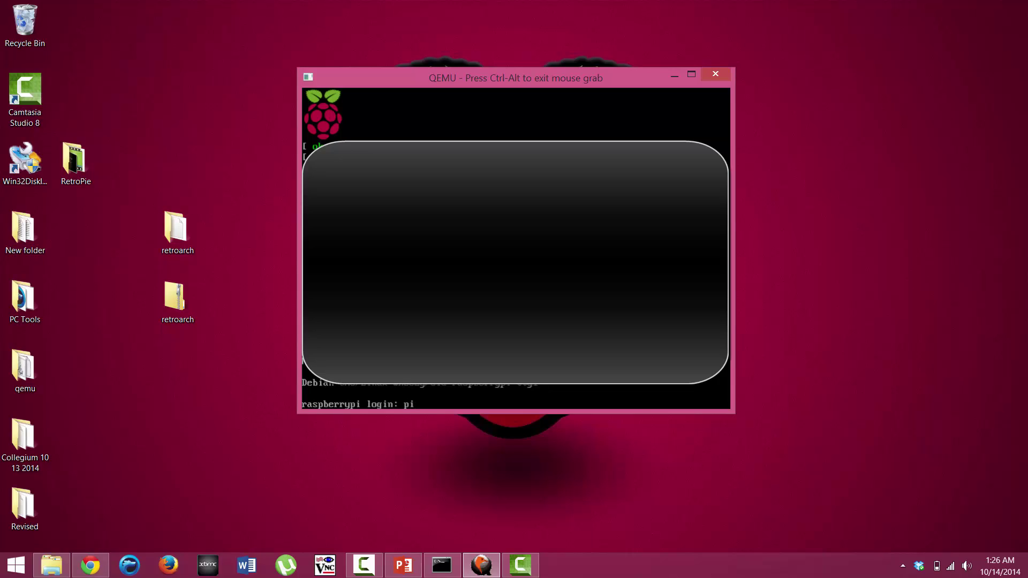
{"action": "key", "text": "Return"}
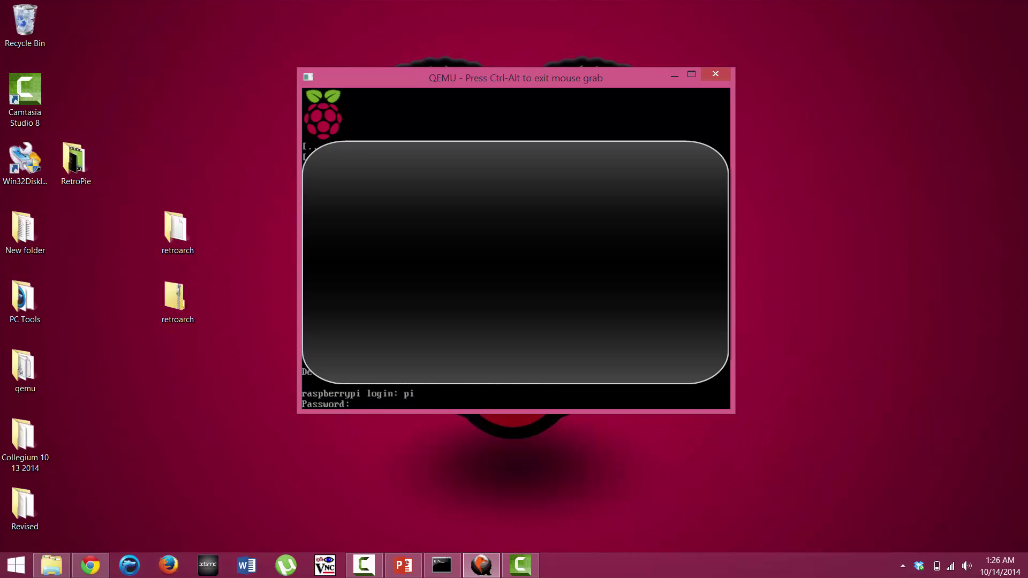
{"action": "key", "text": "Return"}
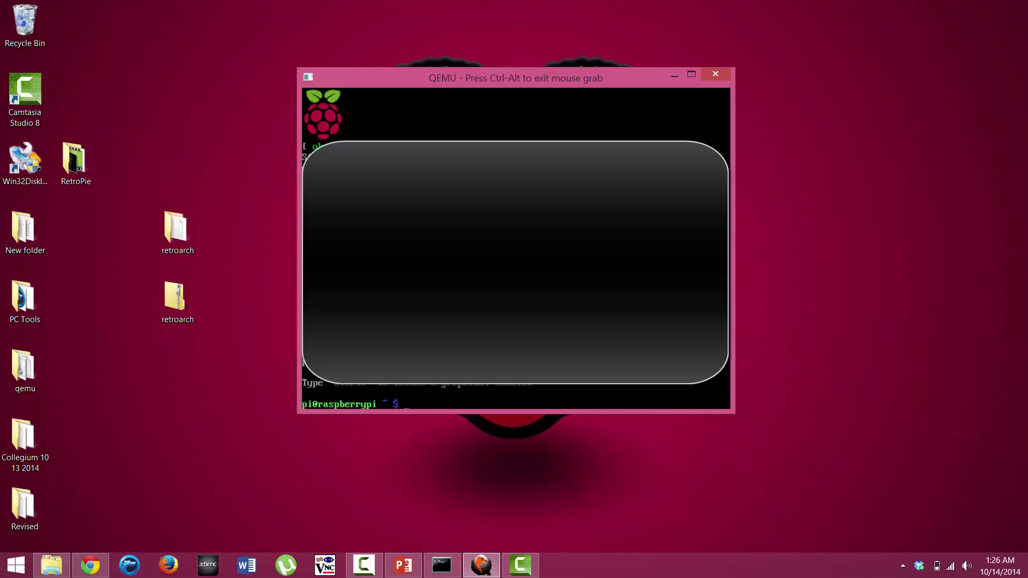
Launch sudo raspi-config, retyping the command after a mistyped first attempt.
{"action": "type", "text": "sudo"}
{"action": "type", "text": "rapsi"}
{"action": "key", "text": "BackSpace"}
{"action": "key", "text": "BackSpace"}
{"action": "type", "text": "si-config"}
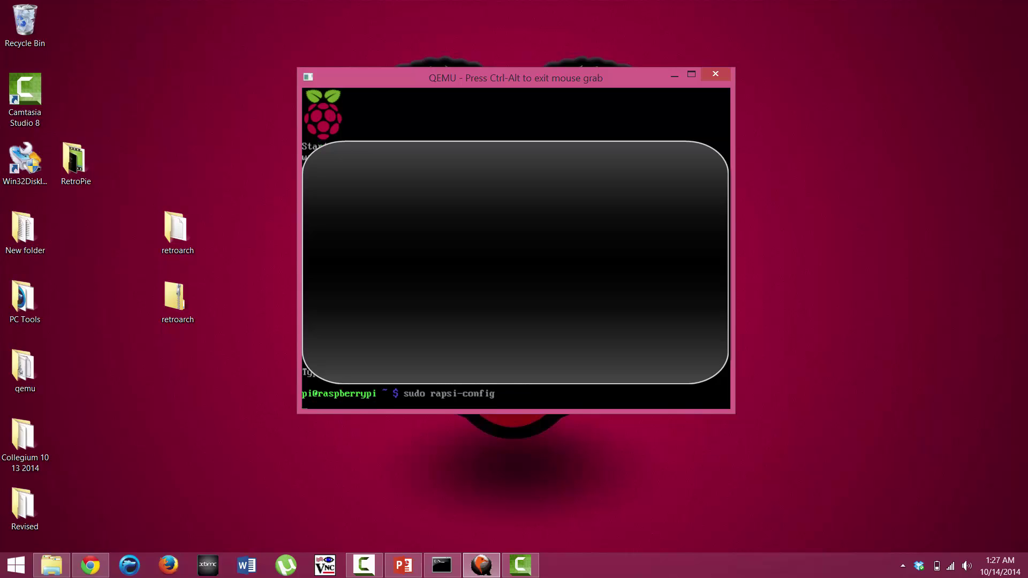
{"action": "key", "text": "Return"}
{"action": "type", "text": "sudo ras"}
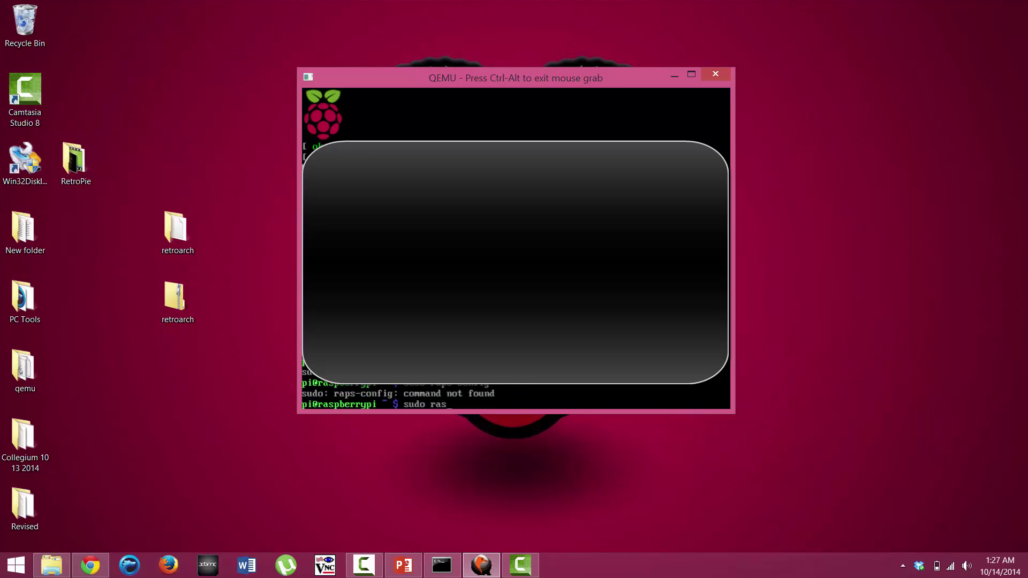
{"action": "type", "text": "pi-config"}
{"action": "key", "text": "Return"}
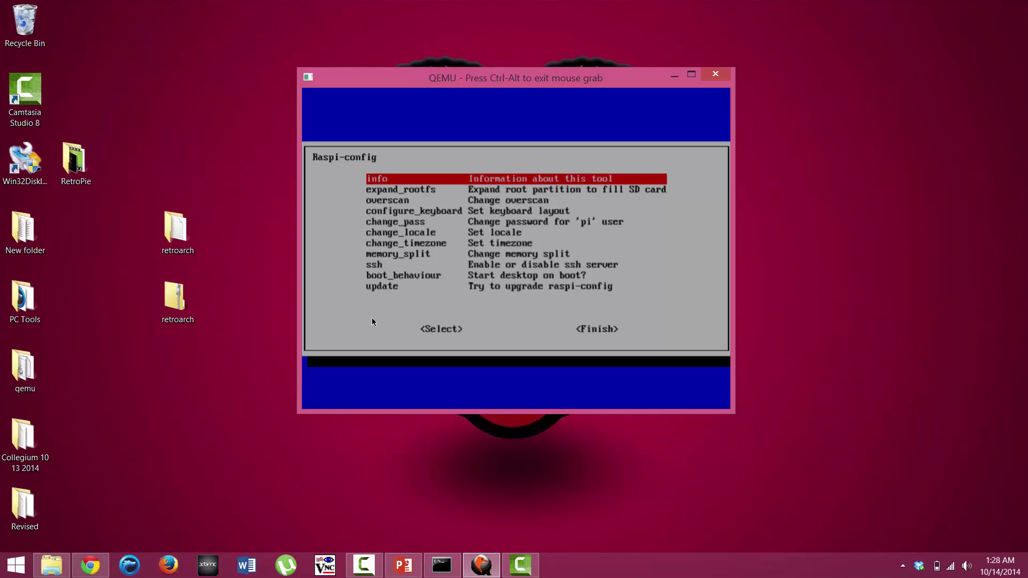
In configure_keyboard, accept the Generic 105-key (Intl) PC model and highlight Other.
{"action": "key", "text": "Down"}
{"action": "key", "text": "Down"}
{"action": "key", "text": "Down"}
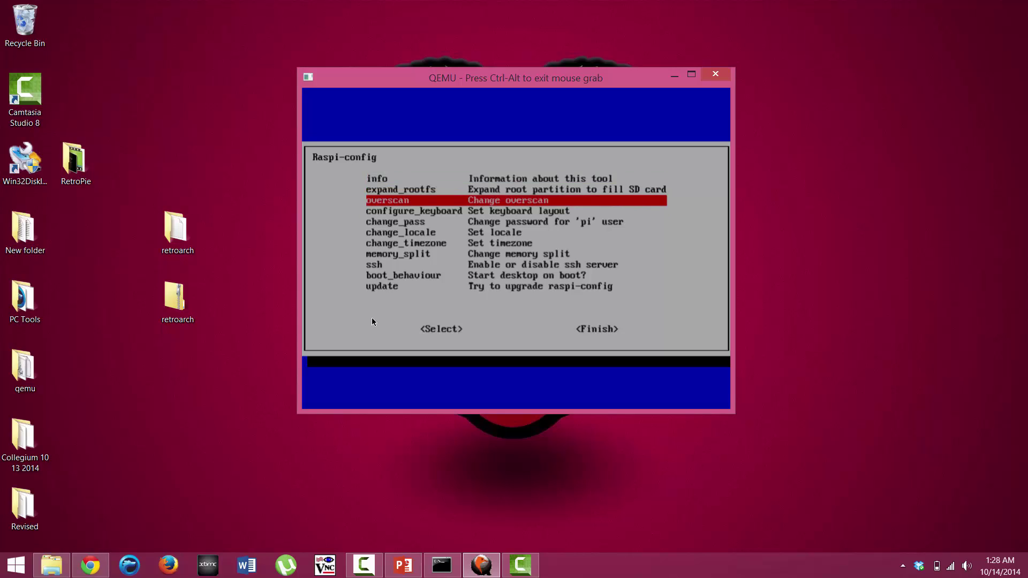
{"action": "key", "text": "Return"}
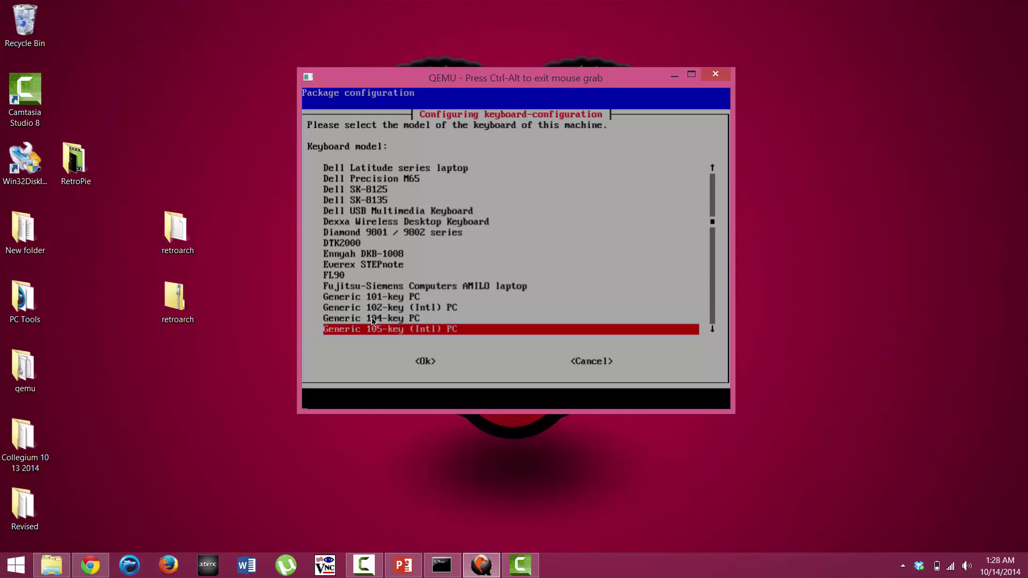
{"action": "key", "text": "Return"}
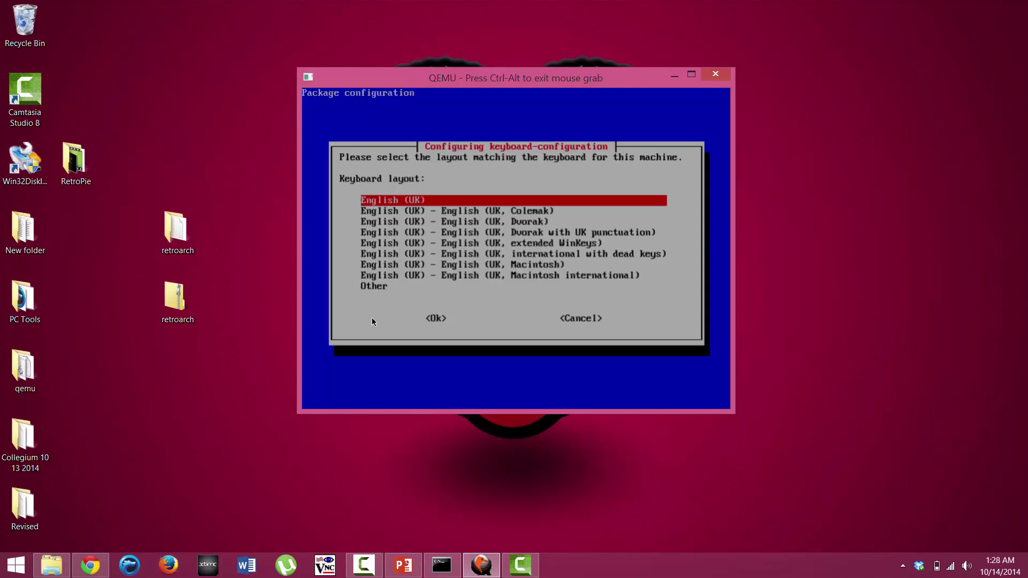
{"action": "key", "text": "Down"}
{"action": "key", "text": "Down"}
{"action": "key", "text": "Down"}
{"action": "key", "text": "Down"}
{"action": "key", "text": "Down"}
{"action": "key", "text": "Down"}
{"action": "key", "text": "Down"}
{"action": "key", "text": "Down"}
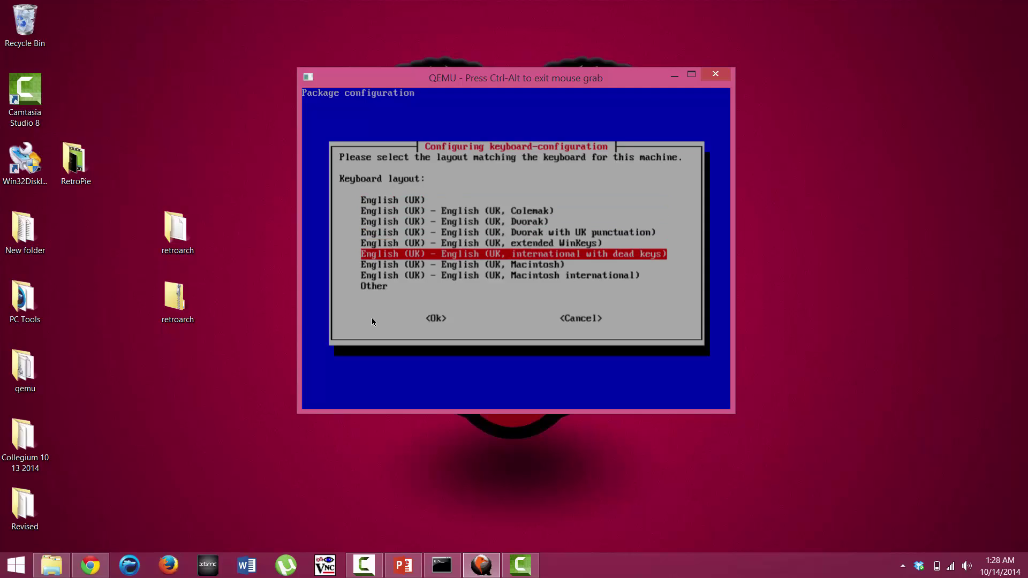
Under Other, choose English (US) as the country, then highlight the plain English (US) layout.
{"action": "key", "text": "Return"}
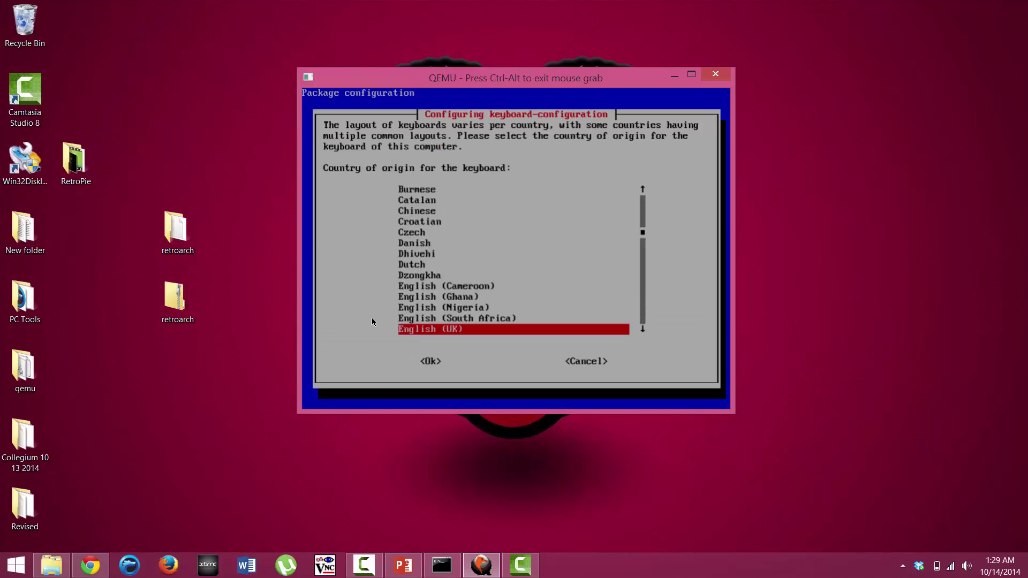
{"action": "key", "text": "Up"}
{"action": "key", "text": "Up"}
{"action": "key", "text": "Up"}
{"action": "key", "text": "Up"}
{"action": "key", "text": "Up"}
{"action": "key", "text": "Up"}
{"action": "key", "text": "Up"}
{"action": "key", "text": "Up"}
{"action": "key", "text": "Up"}
{"action": "key", "text": "Up"}
{"action": "key", "text": "Up"}
{"action": "key", "text": "Up"}
{"action": "key", "text": "Up"}
{"action": "key", "text": "Up"}
{"action": "key", "text": "Up"}
{"action": "key", "text": "Up"}
{"action": "key", "text": "Up"}
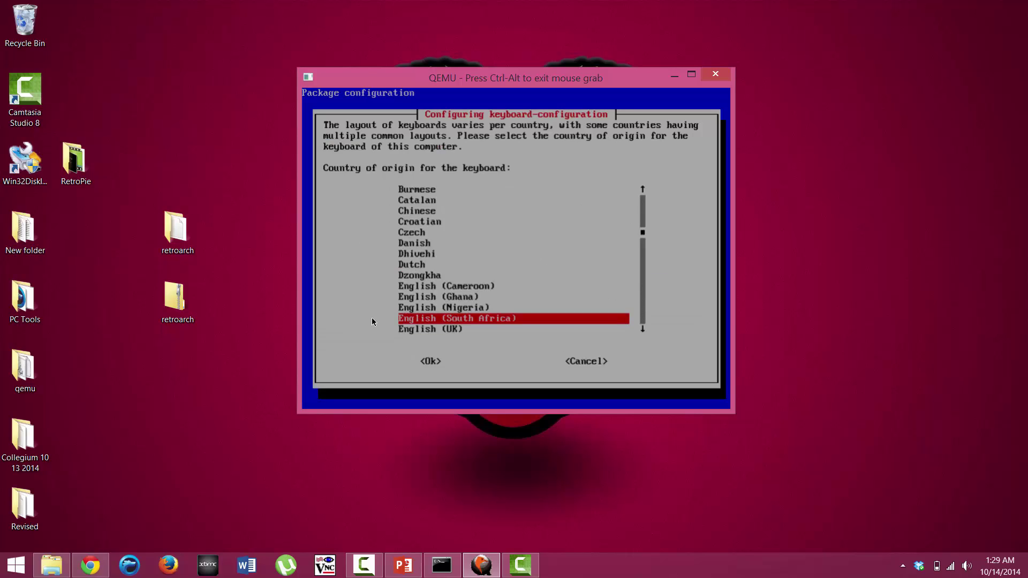
{"action": "key", "text": "Up"}
{"action": "key", "text": "Up"}
{"action": "key", "text": "Up"}
{"action": "key", "text": "Up"}
{"action": "key", "text": "Up"}
{"action": "key", "text": "Up"}
{"action": "key", "text": "Up"}
{"action": "key", "text": "Up"}
{"action": "key", "text": "Up"}
{"action": "key", "text": "Up"}
{"action": "key", "text": "Up"}
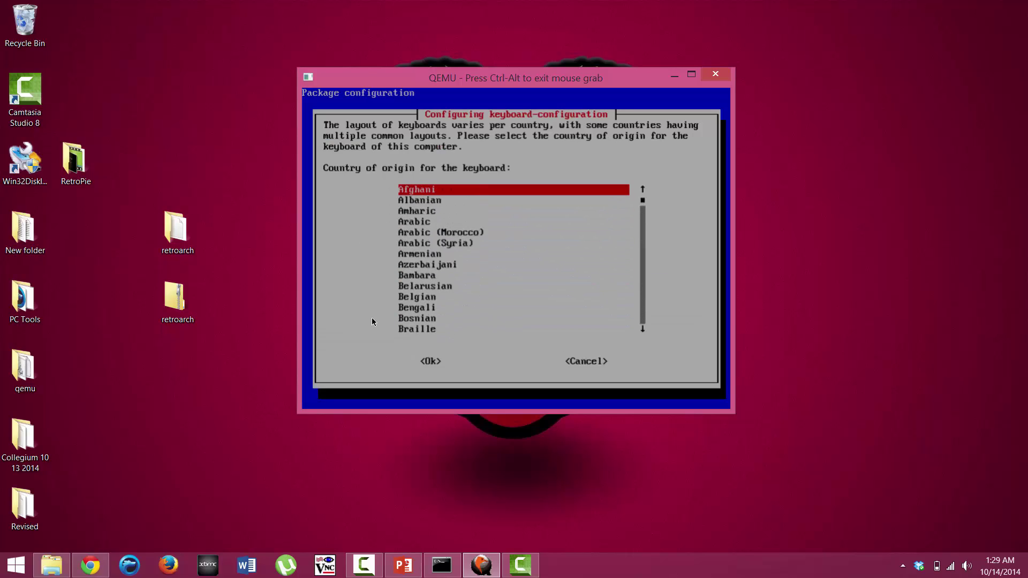
{"action": "key", "text": "Down"}
{"action": "key", "text": "Down"}
{"action": "key", "text": "Down"}
{"action": "key", "text": "Down"}
{"action": "key", "text": "Down"}
{"action": "key", "text": "Down"}
{"action": "key", "text": "Down"}
{"action": "key", "text": "Down"}
{"action": "key", "text": "Down"}
{"action": "key", "text": "Down"}
{"action": "key", "text": "Down"}
{"action": "key", "text": "Down"}
{"action": "key", "text": "Down"}
{"action": "key", "text": "Down"}
{"action": "key", "text": "Down"}
{"action": "key", "text": "Down"}
{"action": "key", "text": "Down"}
{"action": "key", "text": "Down"}
{"action": "key", "text": "Down"}
{"action": "key", "text": "Down"}
{"action": "key", "text": "Down"}
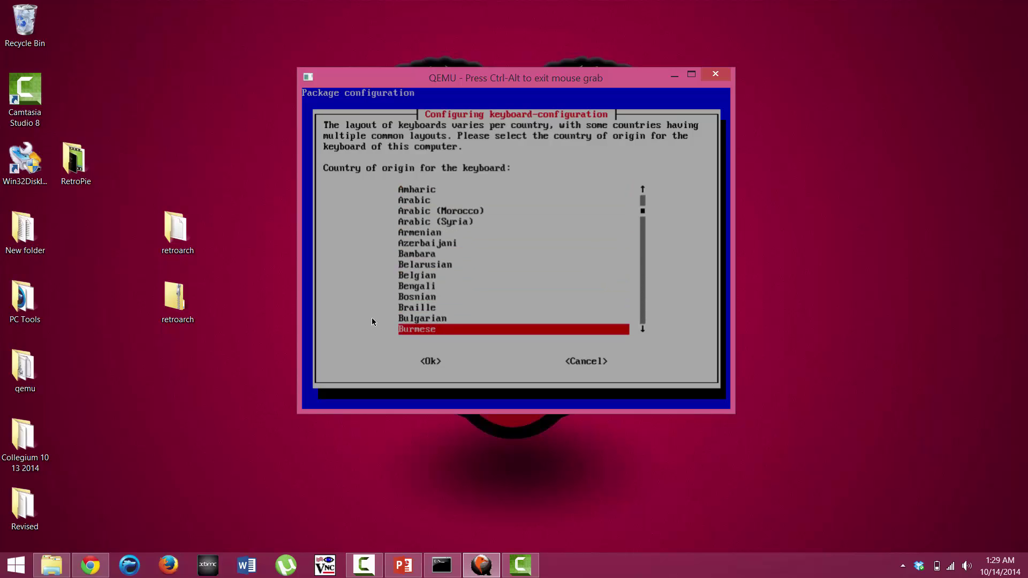
{"action": "key", "text": "Down"}
{"action": "key", "text": "Down"}
{"action": "key", "text": "Down"}
{"action": "key", "text": "Down"}
{"action": "key", "text": "Down"}
{"action": "key", "text": "Down"}
{"action": "key", "text": "Down"}
{"action": "key", "text": "Down"}
{"action": "key", "text": "Down"}
{"action": "key", "text": "Down"}
{"action": "key", "text": "Down"}
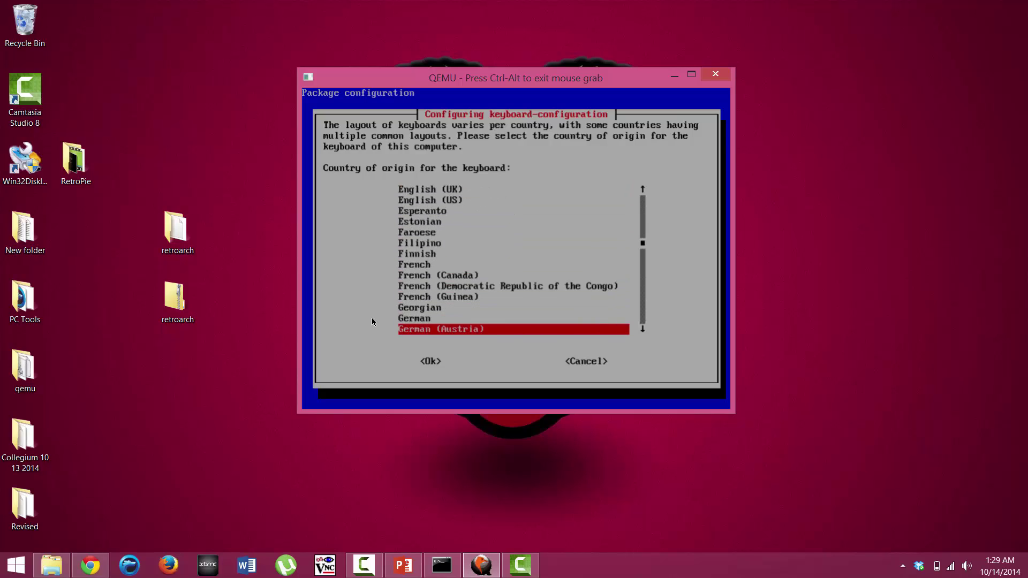
{"action": "key", "text": "Up"}
{"action": "key", "text": "Up"}
{"action": "key", "text": "Up"}
{"action": "key", "text": "Up"}
{"action": "key", "text": "Up"}
{"action": "key", "text": "Up"}
{"action": "key", "text": "Up"}
{"action": "key", "text": "Up"}
{"action": "key", "text": "Up"}
{"action": "key", "text": "Up"}
{"action": "key", "text": "Up"}
{"action": "key", "text": "Up"}
{"action": "key", "text": "Up"}
{"action": "key", "text": "Up"}
{"action": "key", "text": "Up"}
{"action": "key", "text": "Up"}
{"action": "key", "text": "Down"}
{"action": "key", "text": "Down"}
{"action": "key", "text": "Down"}
{"action": "key", "text": "Down"}
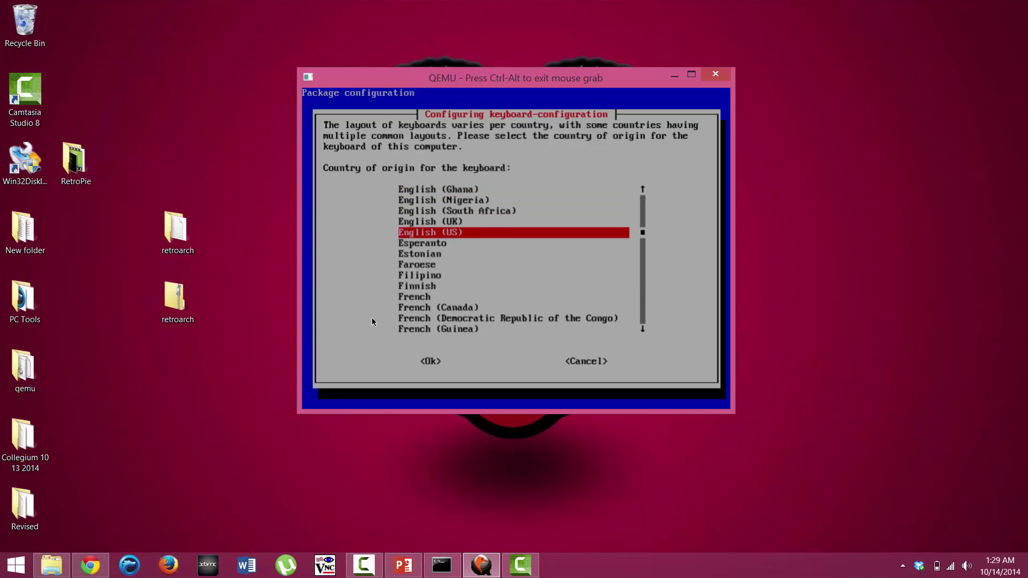
{"action": "key", "text": "Return"}
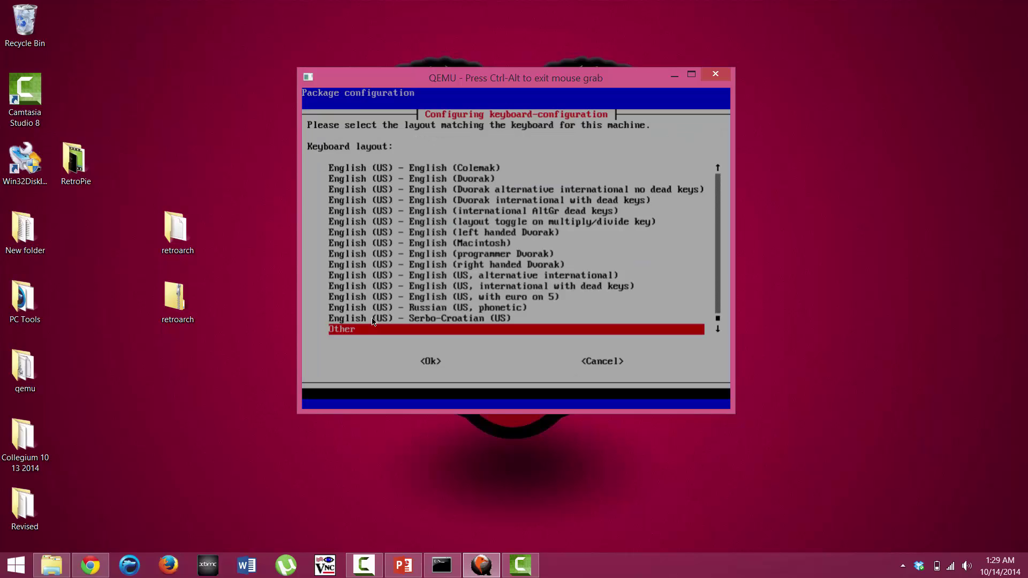
{"action": "key", "text": "Up"}
{"action": "key", "text": "Up"}
{"action": "key", "text": "Up"}
{"action": "key", "text": "Up"}
{"action": "key", "text": "Up"}
{"action": "key", "text": "Up"}
{"action": "key", "text": "Up"}
{"action": "key", "text": "Up"}
{"action": "key", "text": "Up"}
{"action": "key", "text": "Up"}
{"action": "key", "text": "Up"}
{"action": "key", "text": "Up"}
{"action": "key", "text": "Up"}
{"action": "key", "text": "Up"}
{"action": "key", "text": "Up"}
{"action": "key", "text": "Up"}
{"action": "key", "text": "Up"}
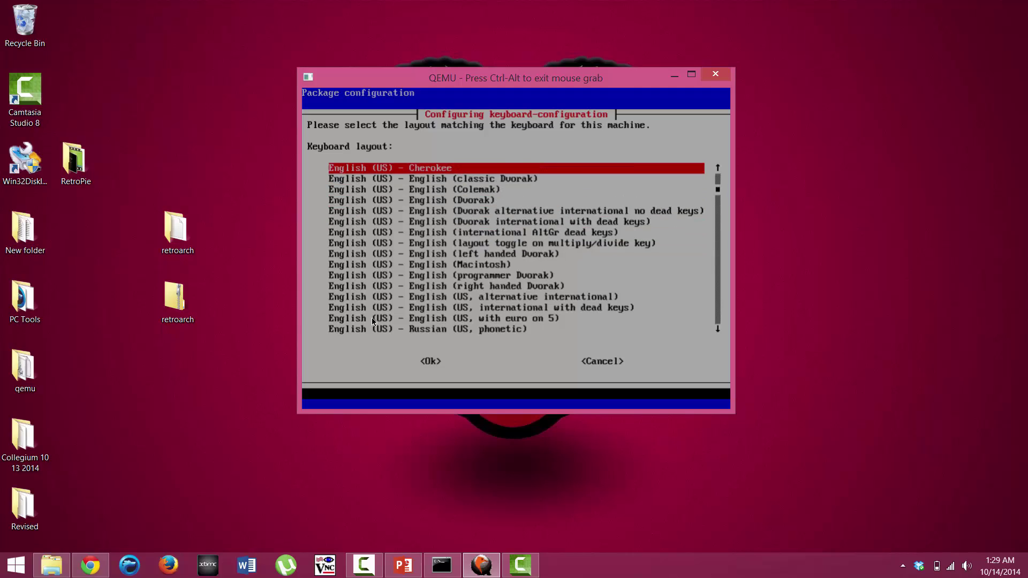
{"action": "key", "text": "Up"}
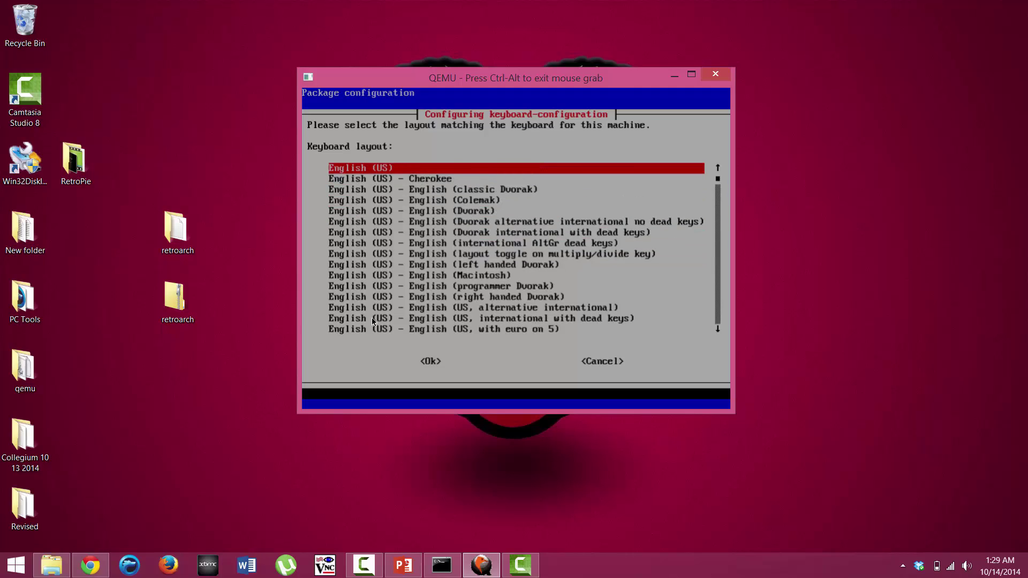
Confirm English (US), keep the default AltGr key and no compose key, and choose Yes for Ctrl+Alt+Backspace.
{"action": "key", "text": "Return"}
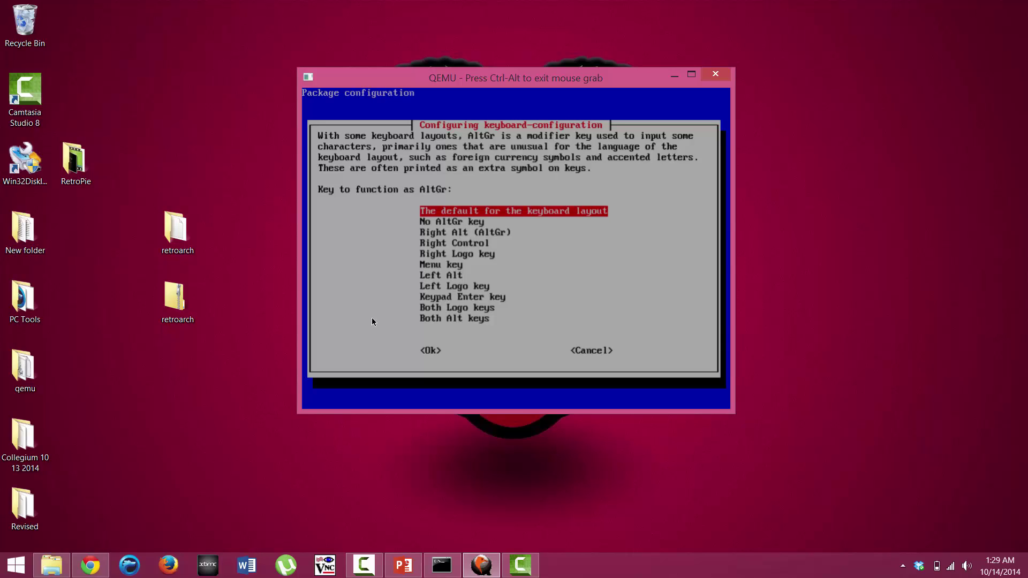
{"action": "key", "text": "Return"}
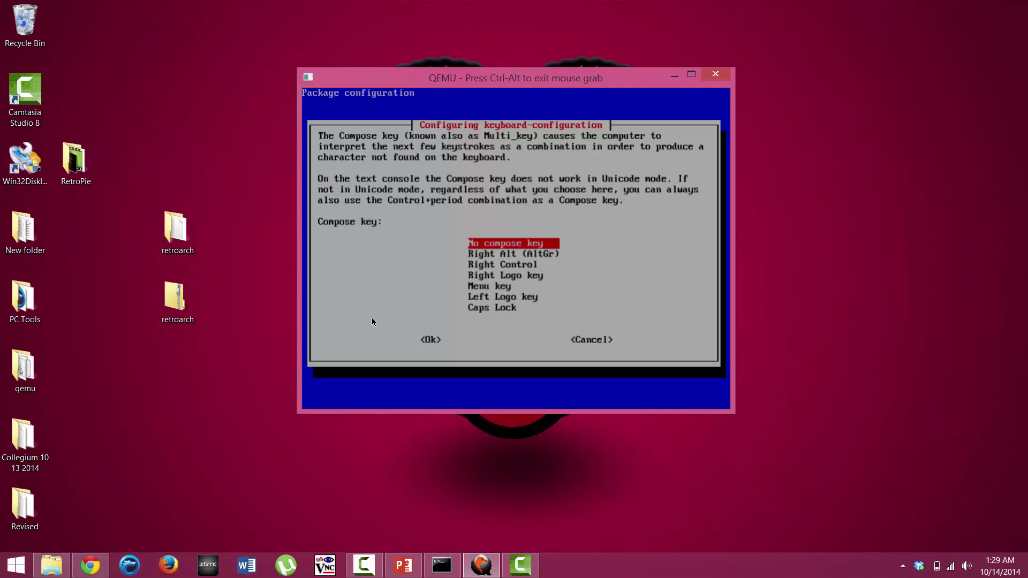
{"action": "key", "text": "Return"}
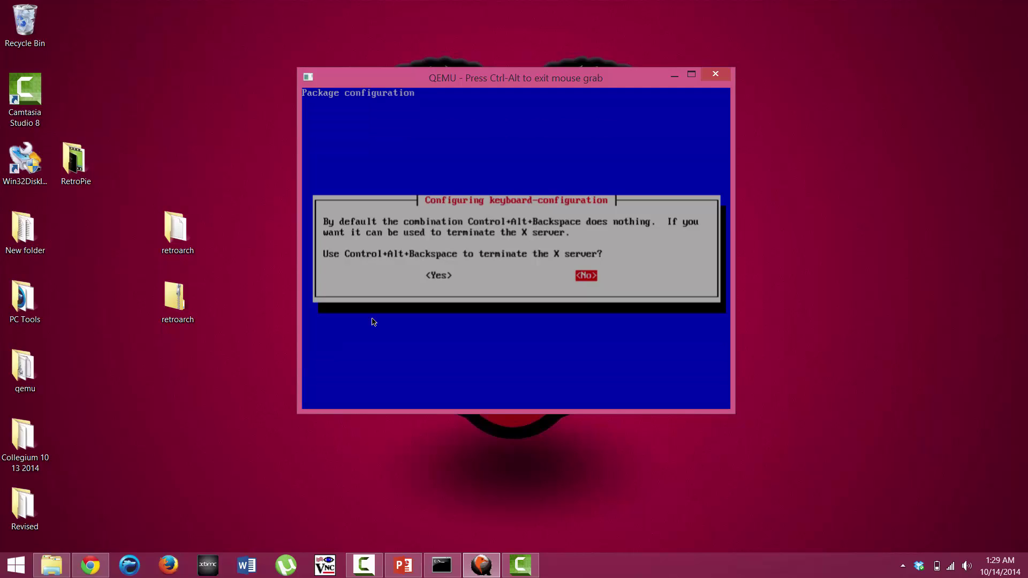
{"action": "key", "text": "Left"}
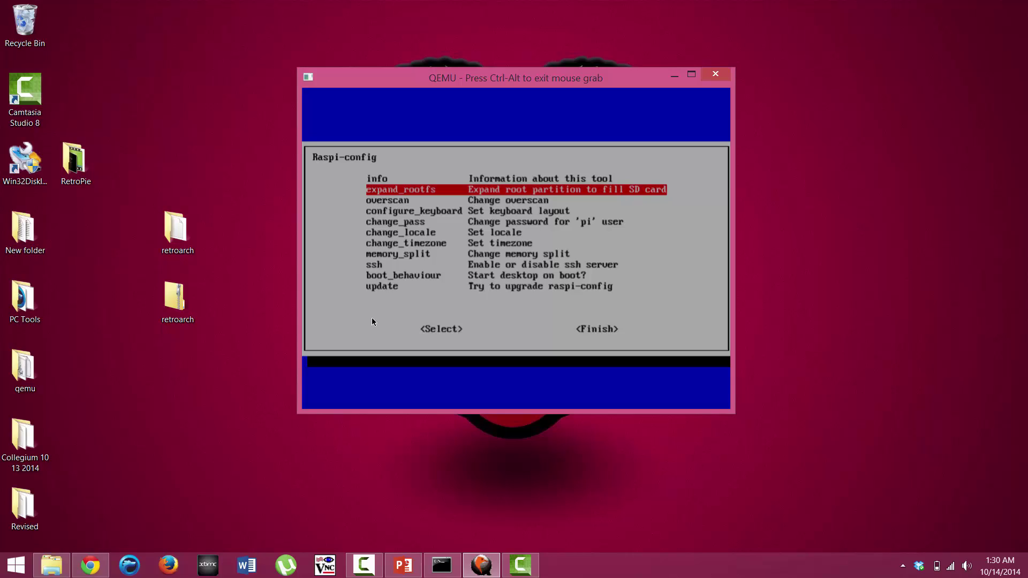
{"action": "key", "text": "Return"}
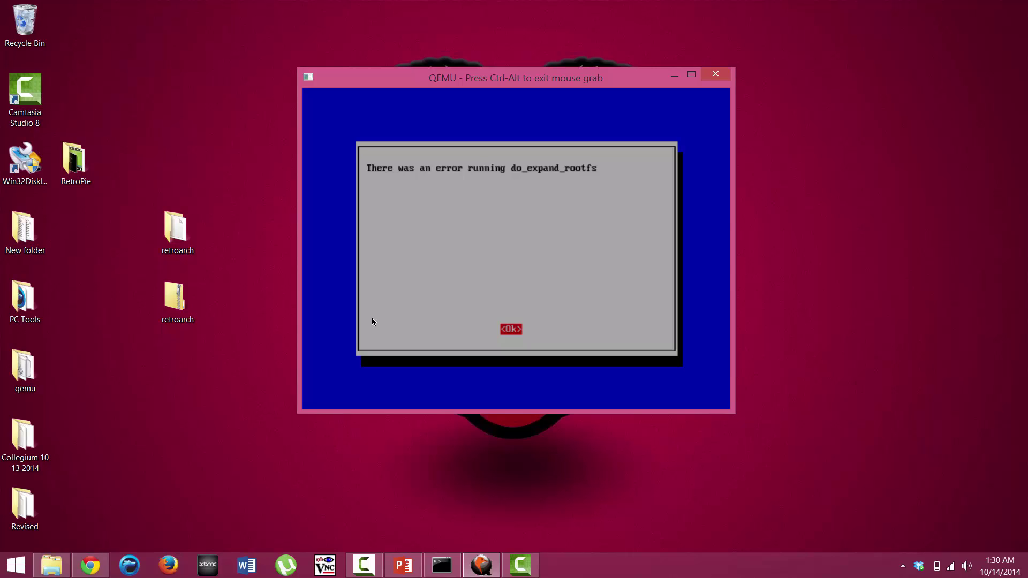
{"action": "key", "text": "Return"}
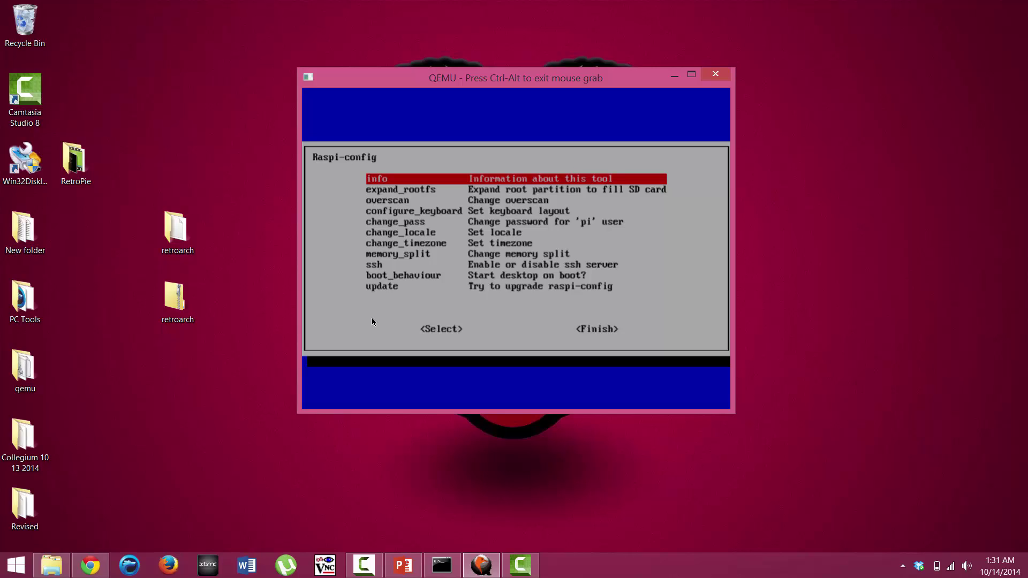
In change_timezone, choose US as the geographic area and move to the Eastern time zone.
{"action": "key", "text": "Down"}
{"action": "key", "text": "Down"}
{"action": "key", "text": "Down"}
{"action": "key", "text": "Down"}
{"action": "key", "text": "Down"}
{"action": "key", "text": "Down"}
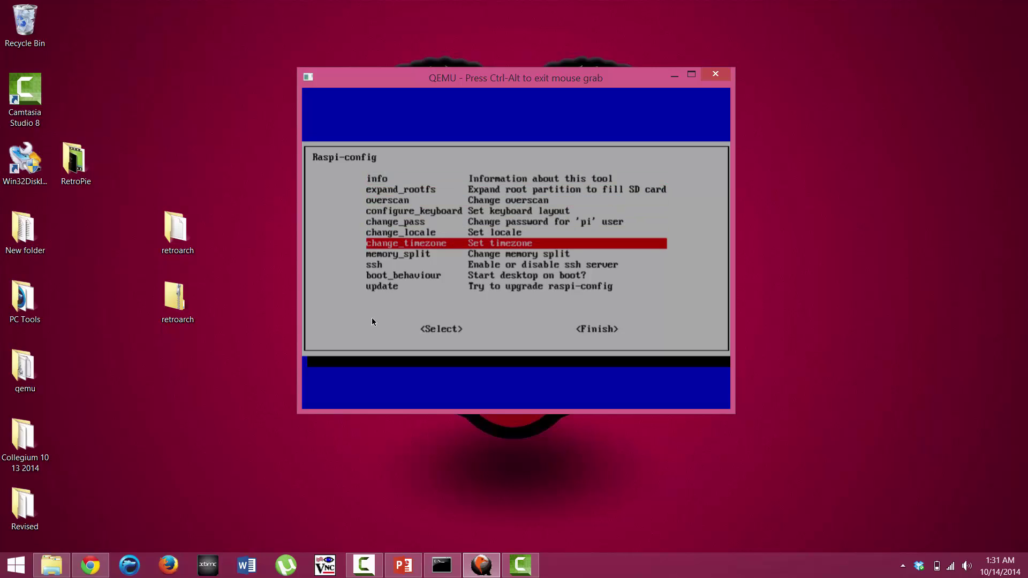
{"action": "key", "text": "Return"}
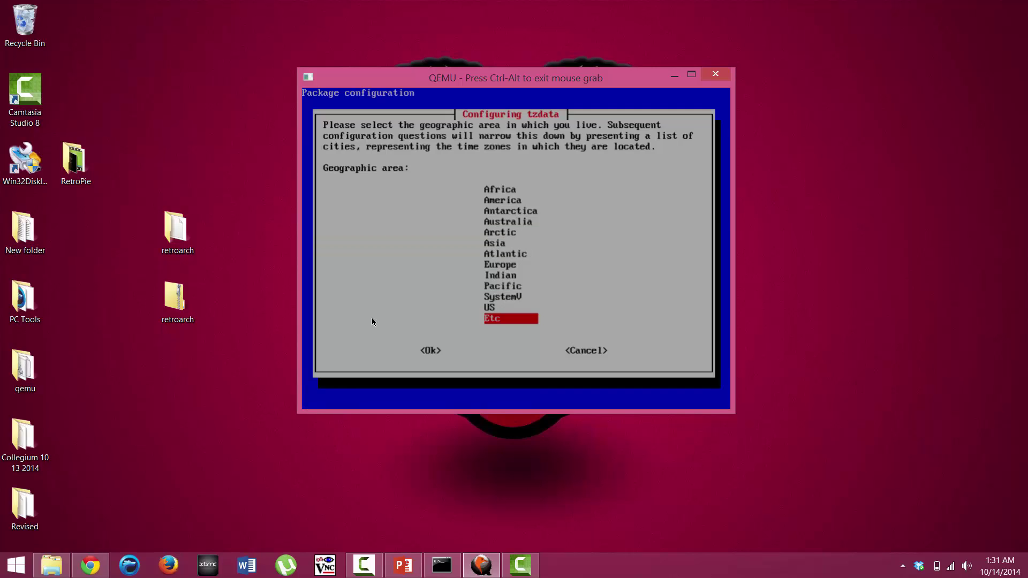
{"action": "key", "text": "Up"}
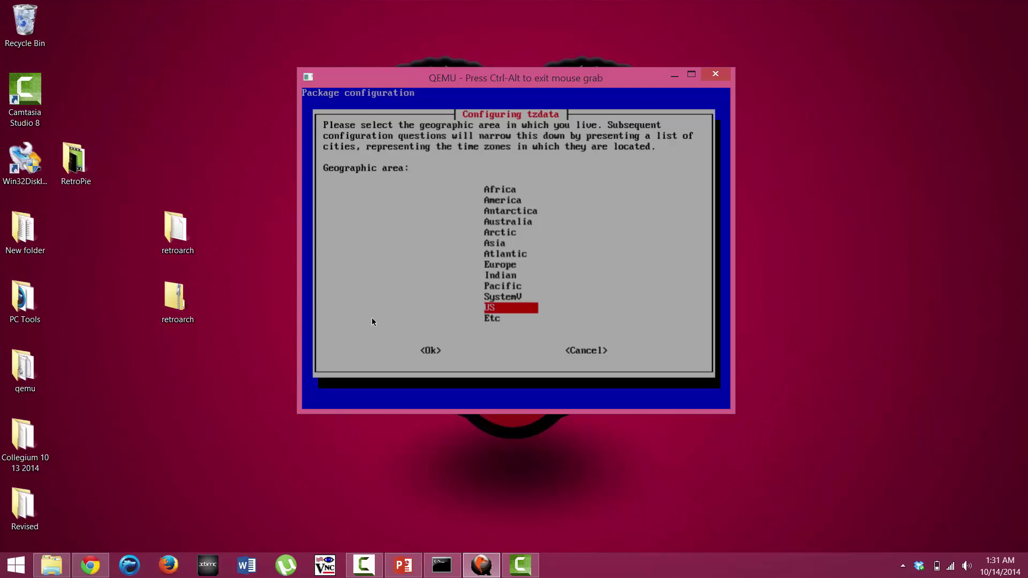
{"action": "key", "text": "Return"}
{"action": "key", "text": "Down"}
{"action": "key", "text": "Down"}
{"action": "key", "text": "Down"}
{"action": "key", "text": "Down"}
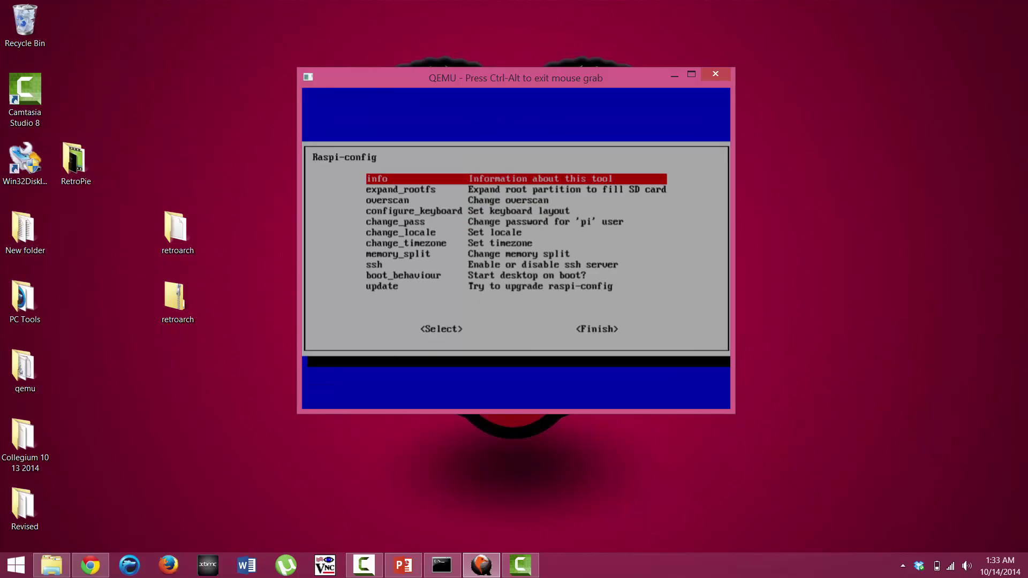
{"action": "key", "text": "Down"}
{"action": "key", "text": "Down"}
{"action": "key", "text": "Down"}
{"action": "key", "text": "Down"}
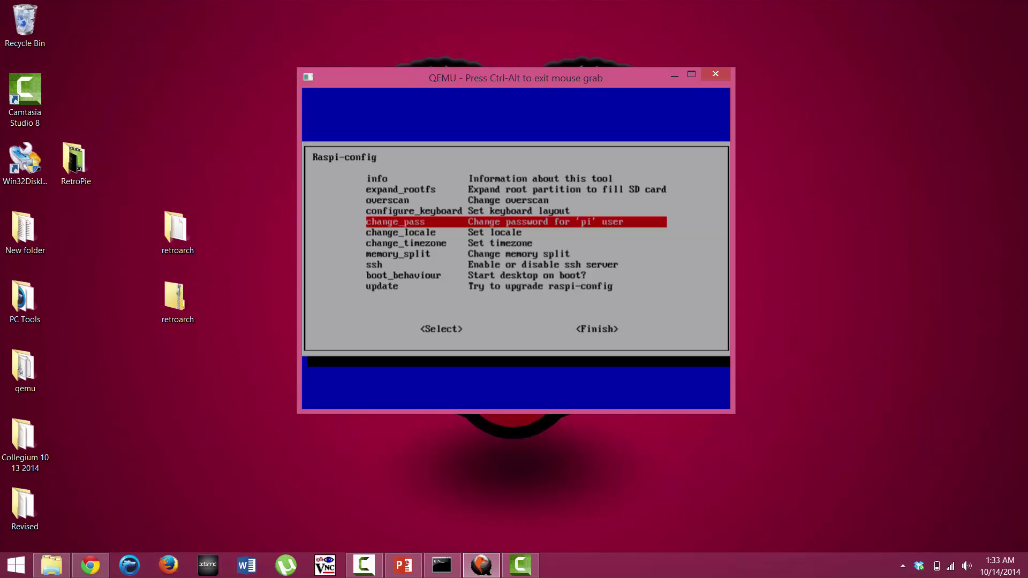
{"action": "key", "text": "Down"}
{"action": "key", "text": "Down"}
{"action": "key", "text": "Down"}
{"action": "key", "text": "Down"}
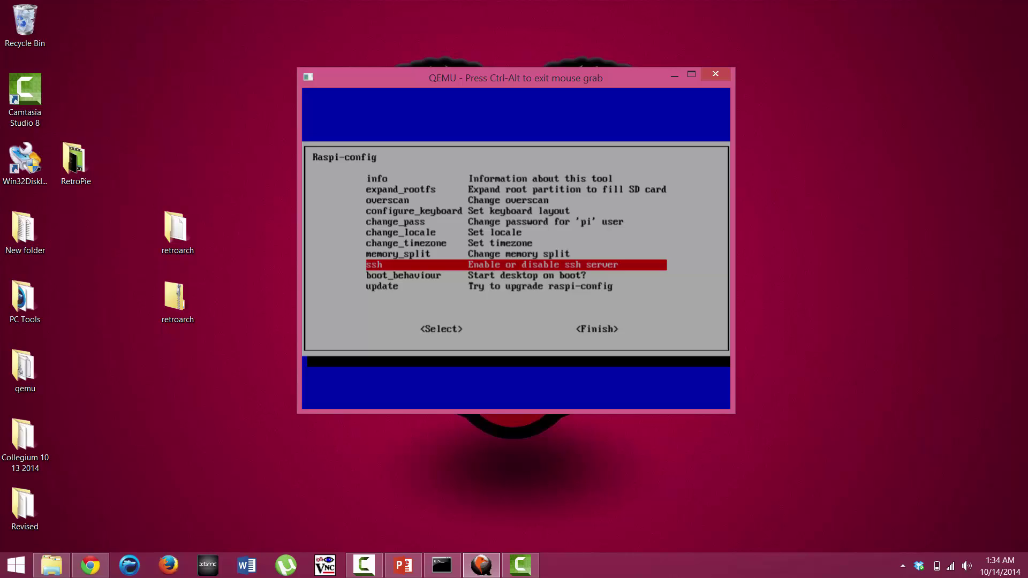
{"action": "key", "text": "Down"}
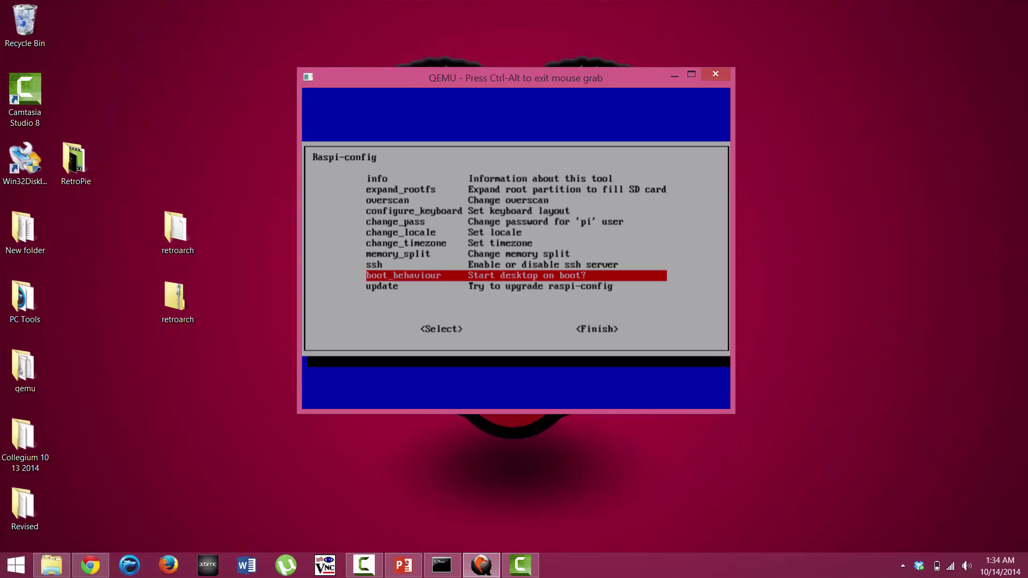
{"action": "key", "text": "Down"}
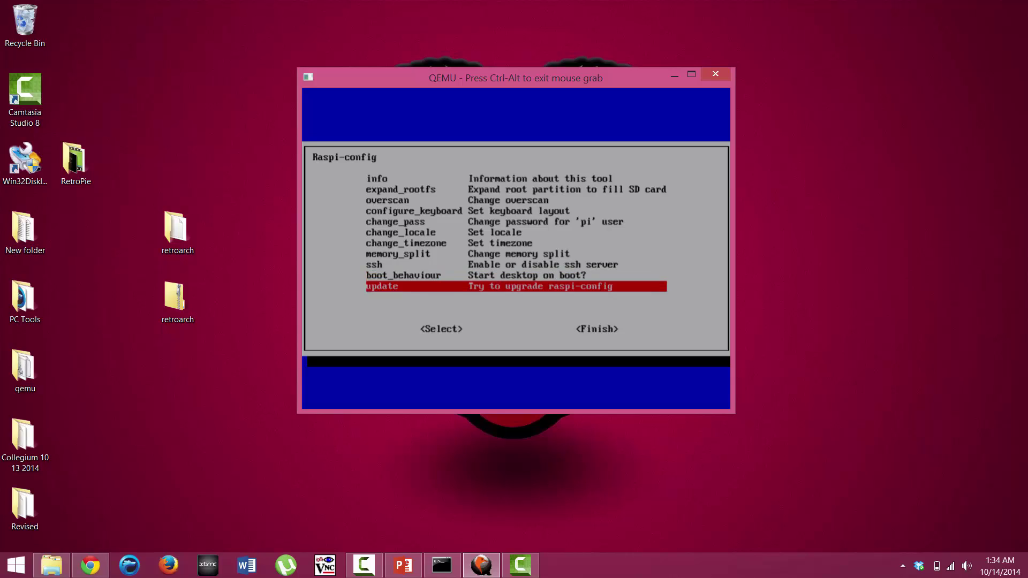